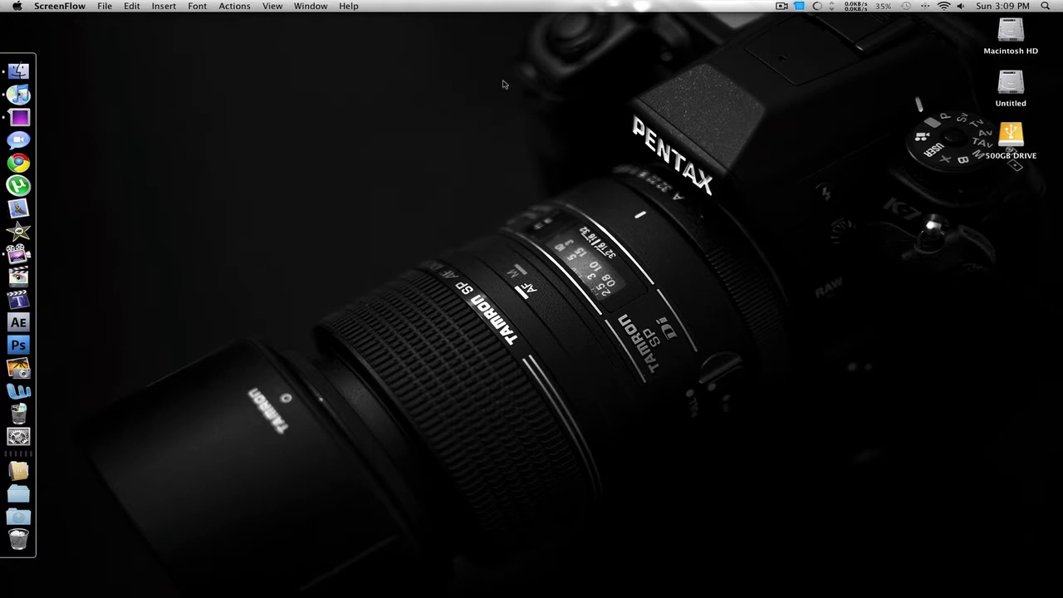
- Search Spotlight for 'burn' and launch BumpTop into its 3D room desktop
key(super+space)
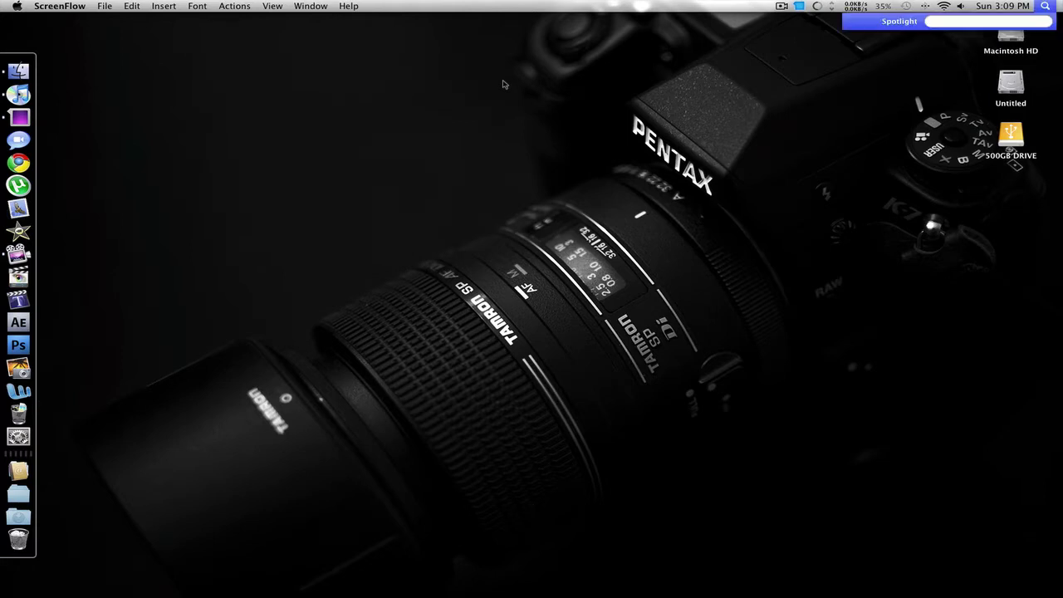
text(burn)
key(super+space)
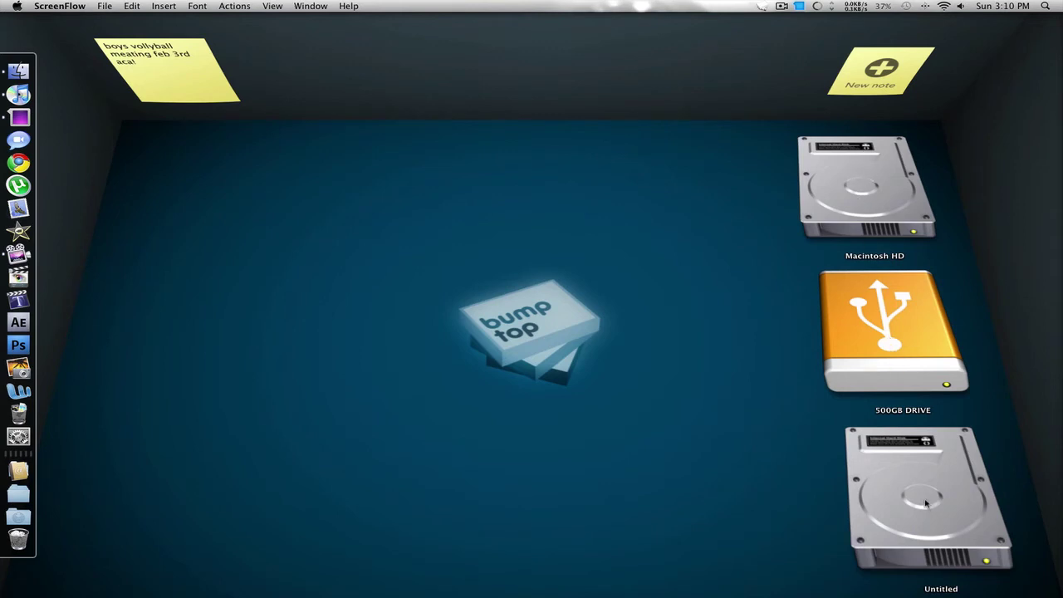
- Shrink the 500GB DRIVE, then grow it back to size
click(897, 303)
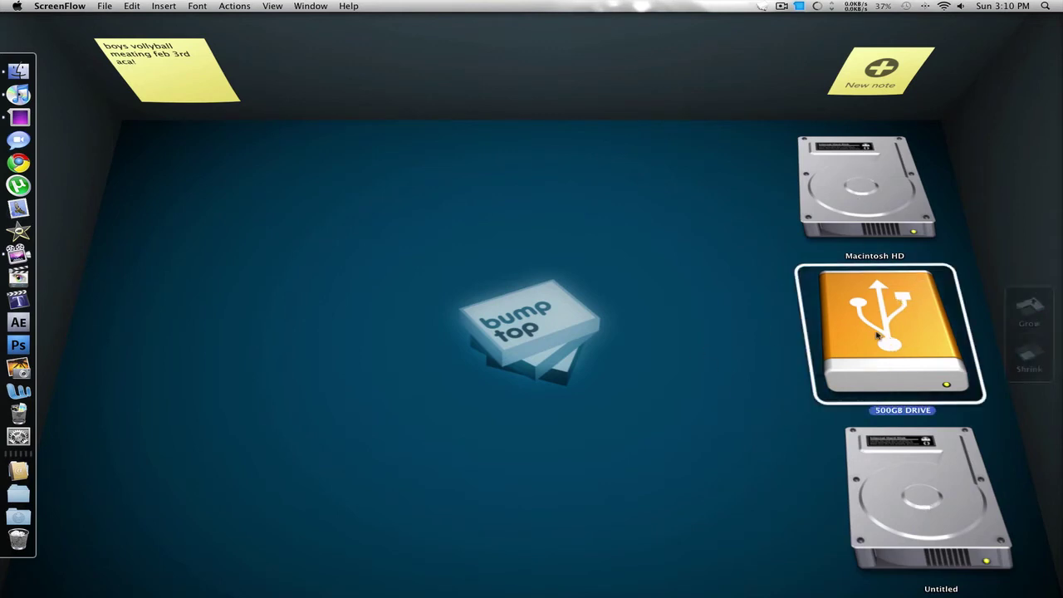
click(1035, 353)
click(1036, 305)
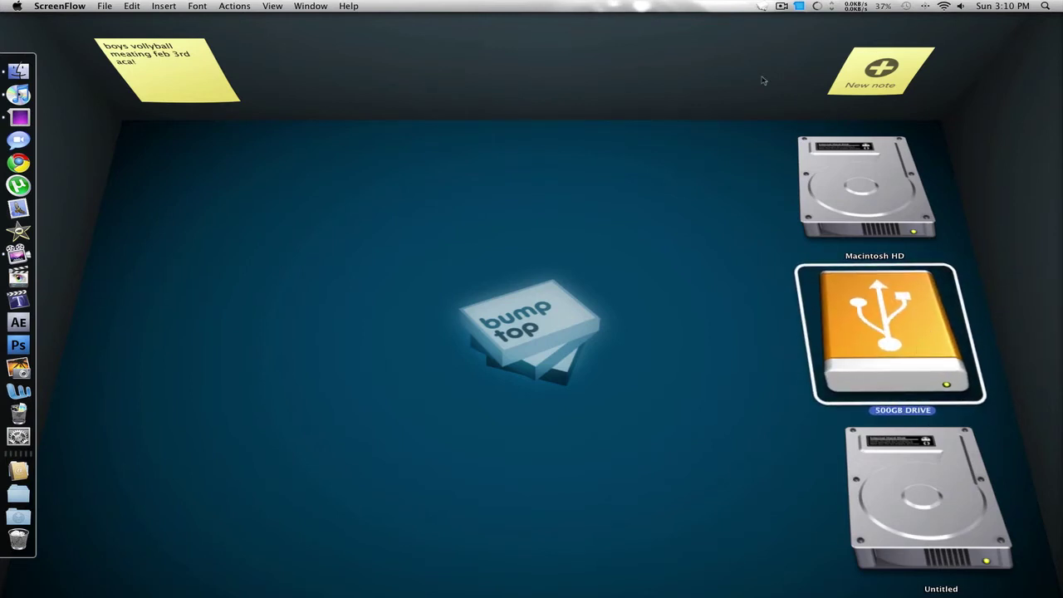
- Grow then shrink the volleyball sticky note, and drag it across the wall back to the top-left
click(170, 79)
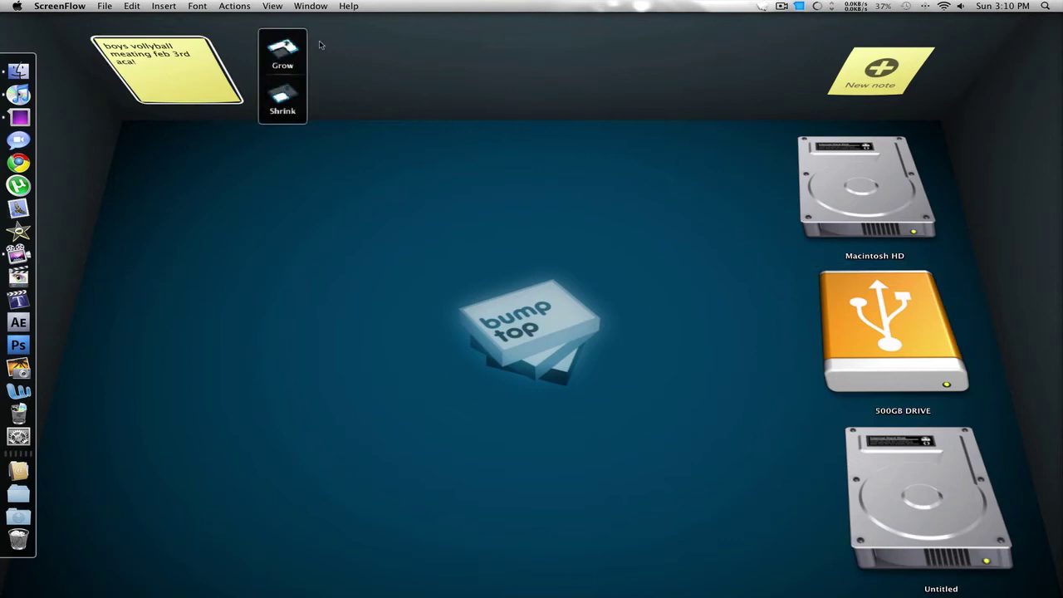
click(283, 56)
click(282, 106)
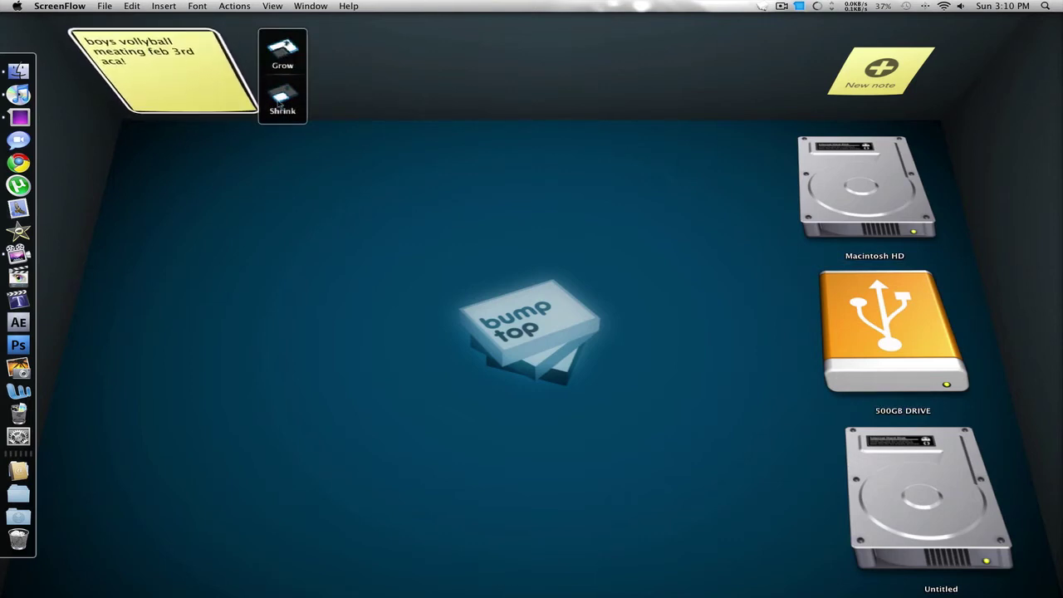
click(282, 111)
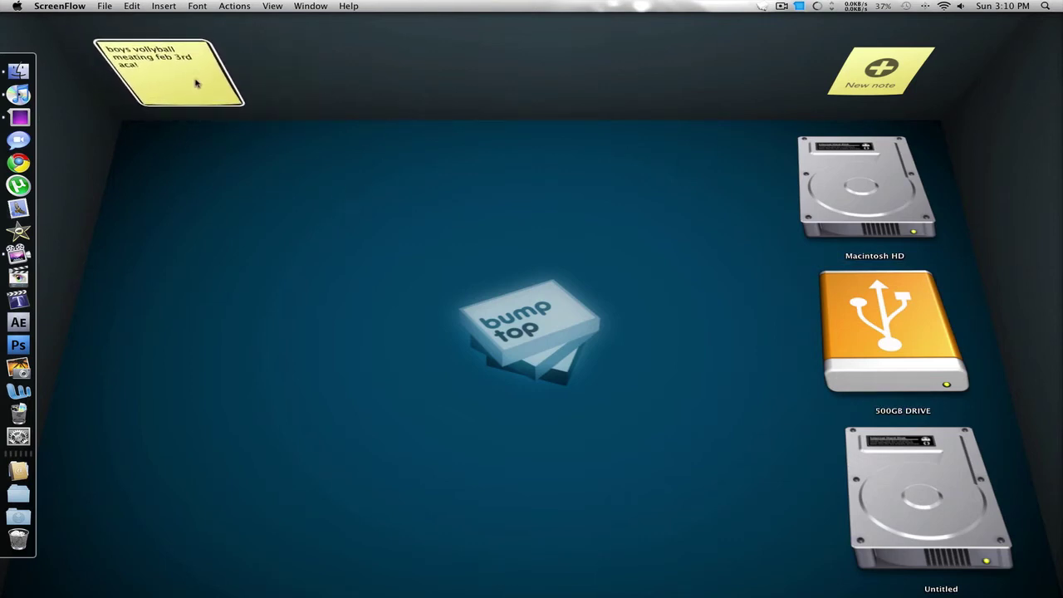
drag(199, 78, 440, 51)
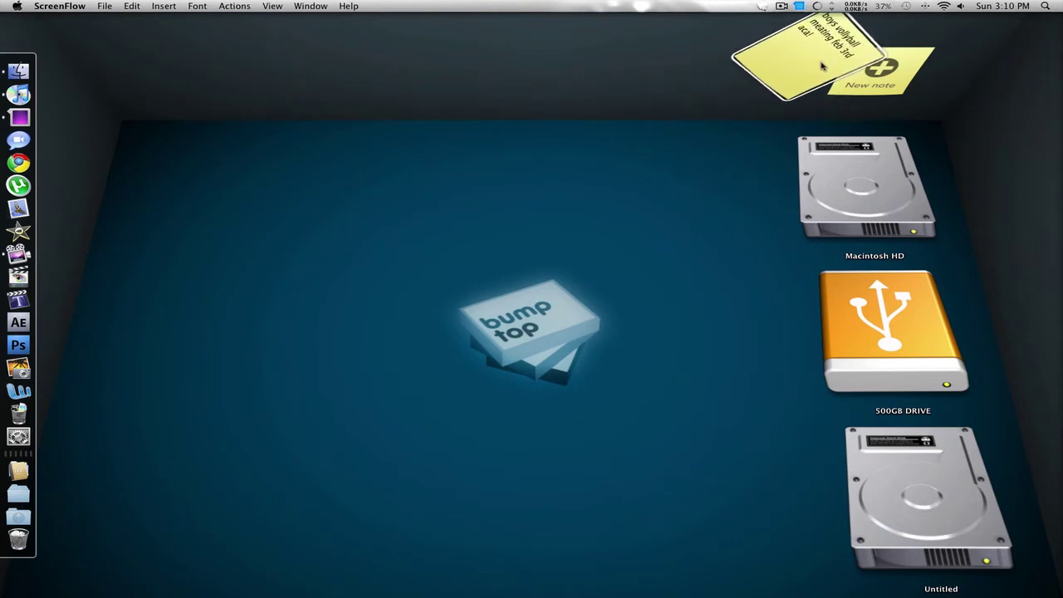
drag(728, 69, 158, 71)
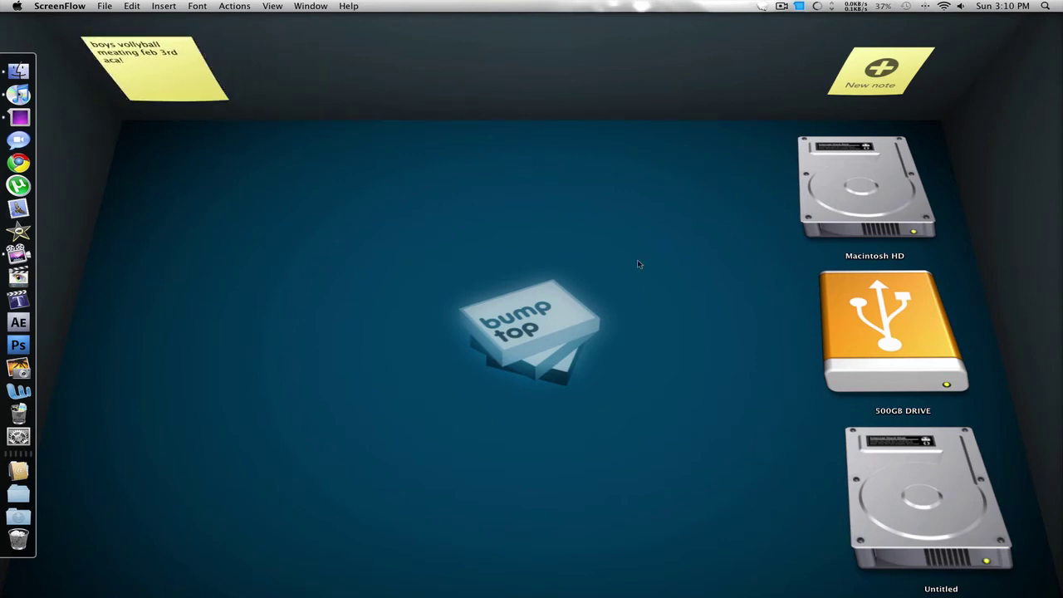
- Lasso around the BumpTop logo pile on the floor and bring Finder forward for the picture files
mouse_move(712, 573)
mouse_down()
mouse_move(391, 202)
mouse_move(623, 155)
mouse_move(621, 142)
mouse_up()
mouse_move(611, 463)
mouse_down()
mouse_move(389, 463)
mouse_move(276, 174)
mouse_move(626, 129)
mouse_move(798, 307)
mouse_move(778, 545)
mouse_move(289, 585)
mouse_move(148, 445)
mouse_move(377, 180)
mouse_move(673, 246)
mouse_move(105, 368)
mouse_move(401, 313)
mouse_up()
click(19, 72)
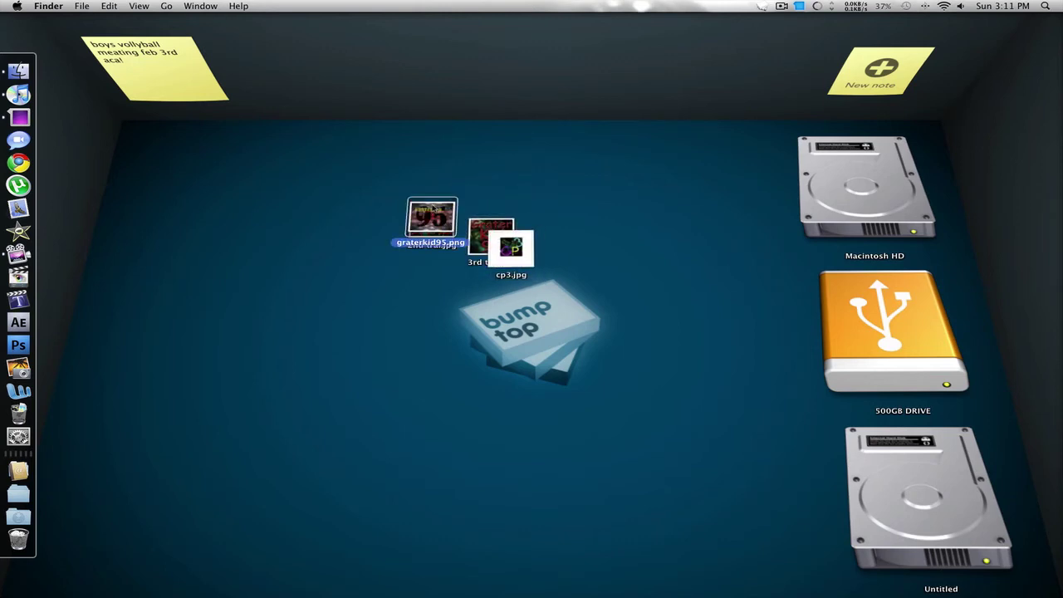
- View graterkid95.png, then stack the four pictures into a pile and toss it across the floor
double_click(457, 160)
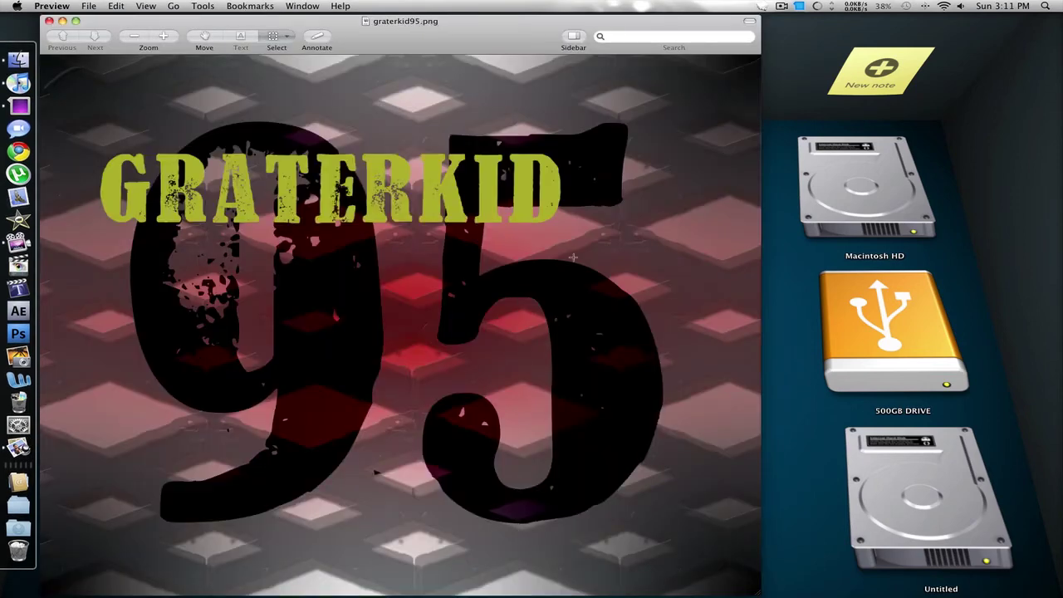
key(super+q)
mouse_move(499, 266)
mouse_down()
mouse_move(382, 124)
mouse_move(473, 179)
mouse_up()
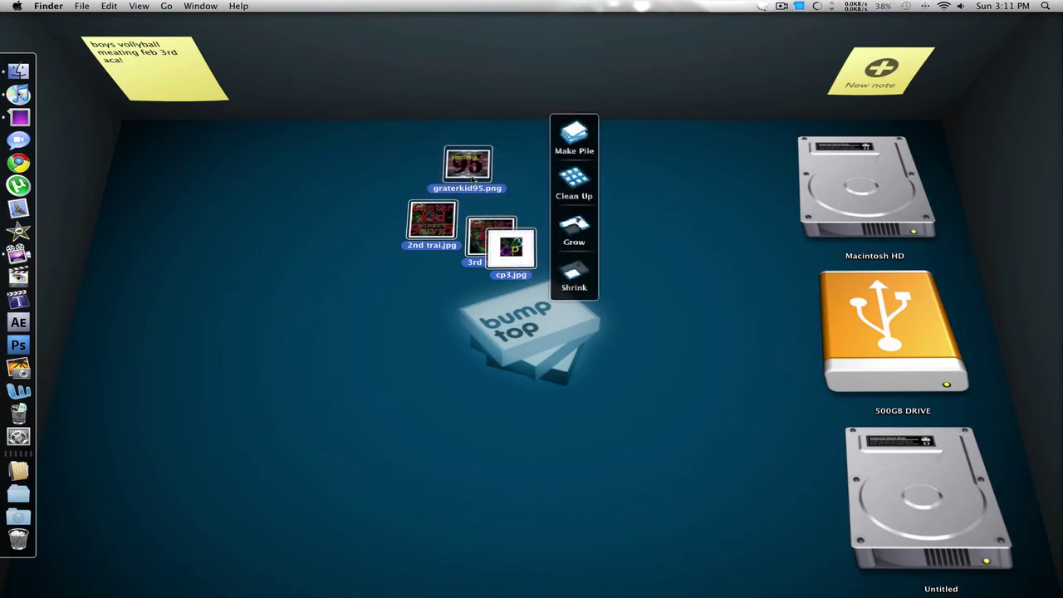
click(582, 178)
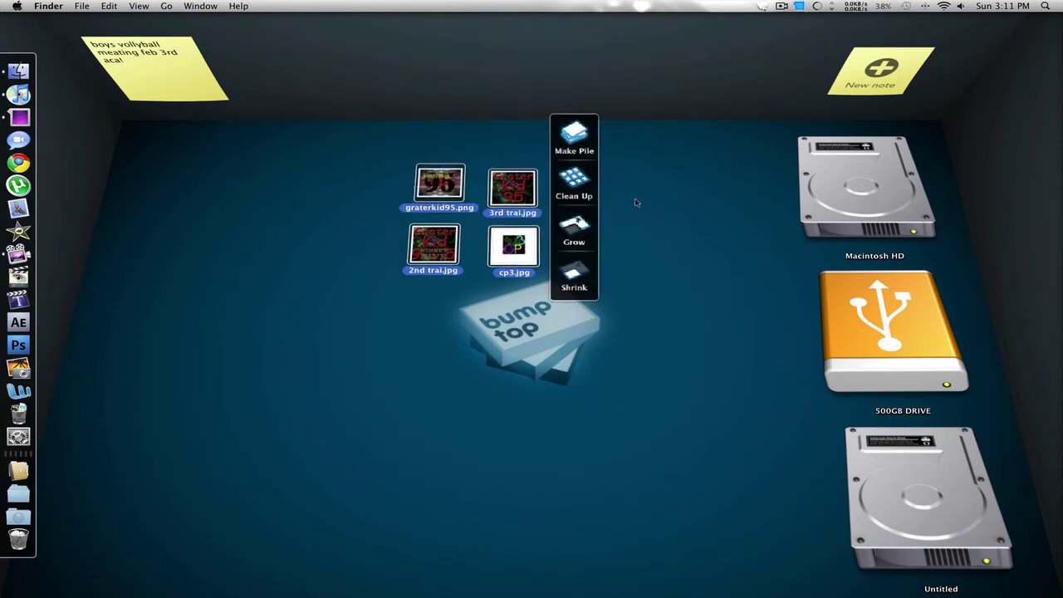
click(574, 137)
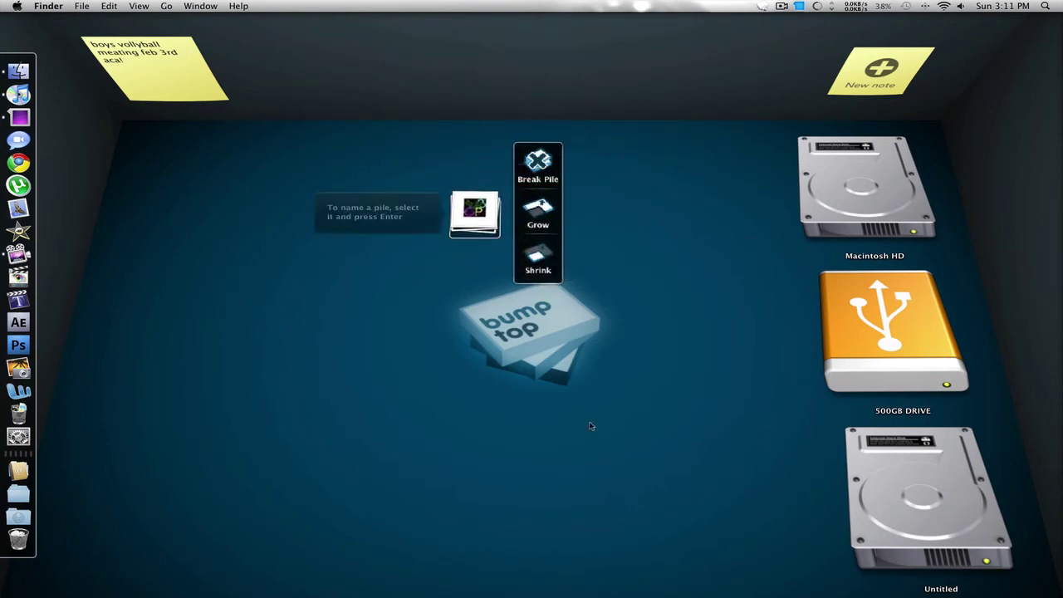
drag(474, 215, 306, 275)
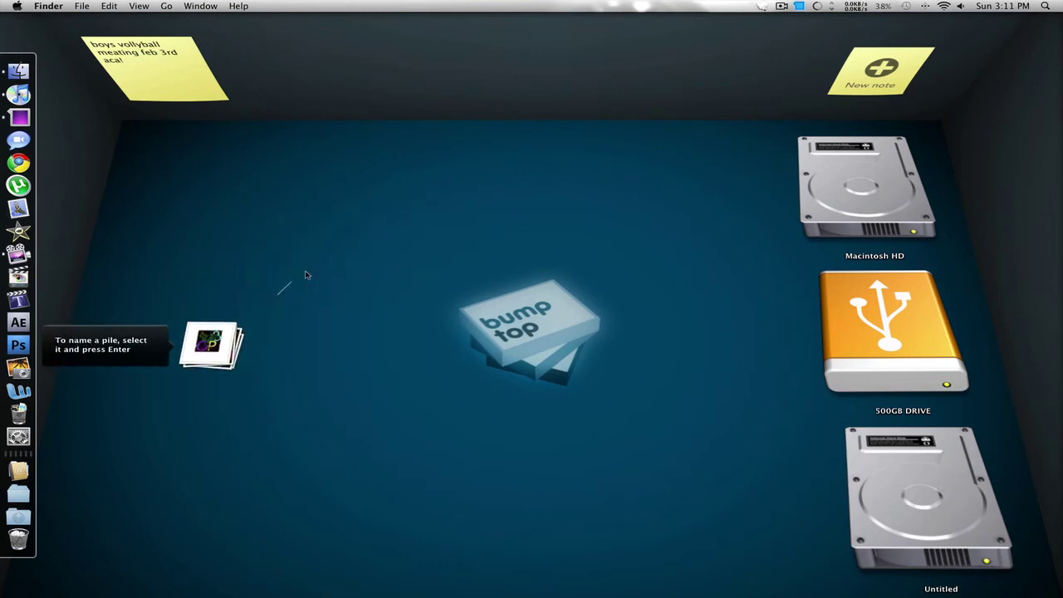
drag(211, 345, 425, 299)
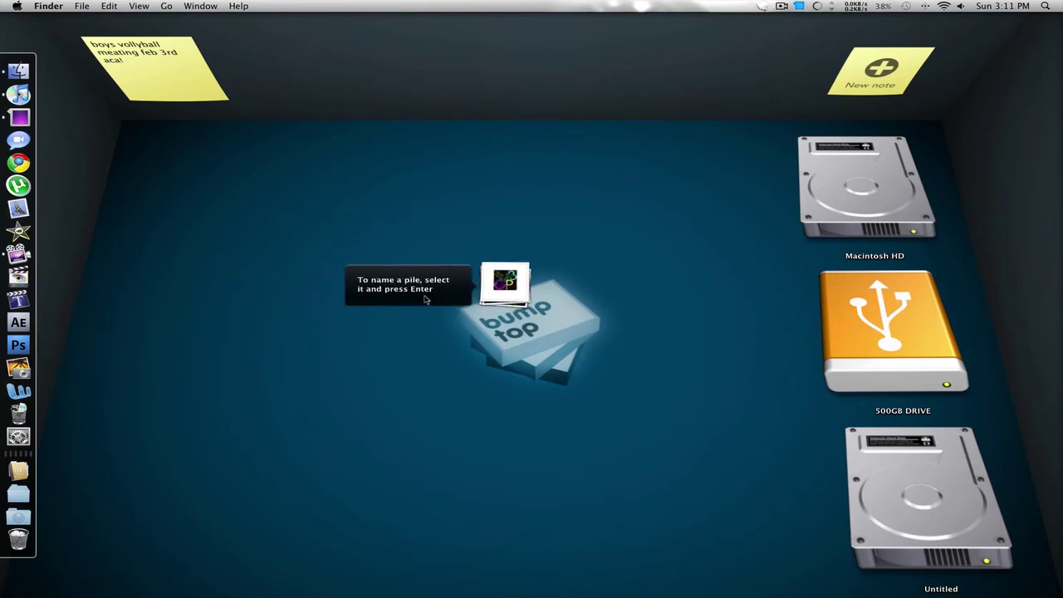
- Break, re-pile, grow and shrink the picture pile, then drop the four images onto Macintosh HD
click(488, 285)
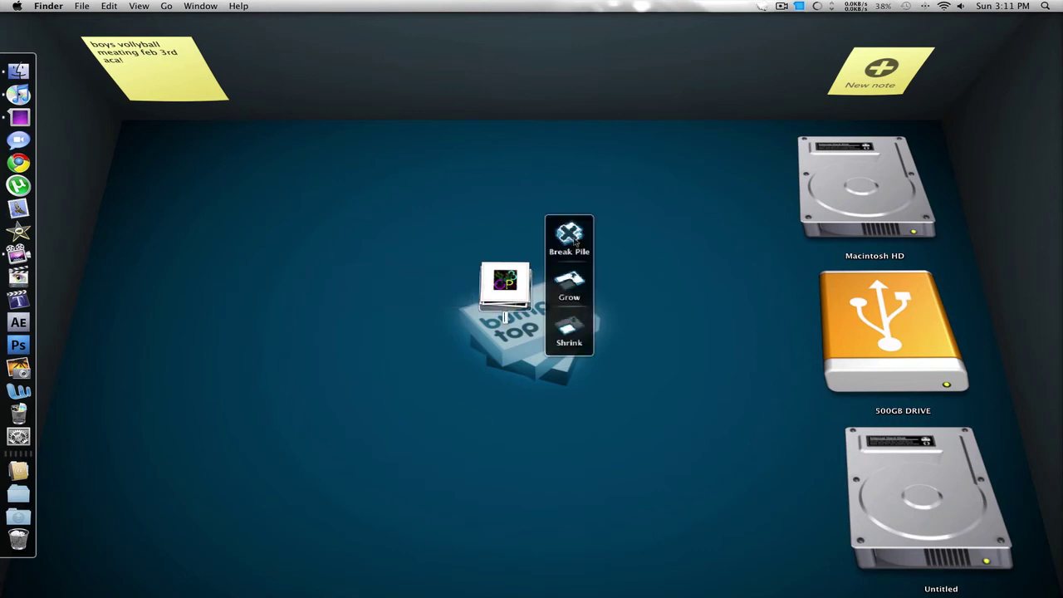
click(573, 240)
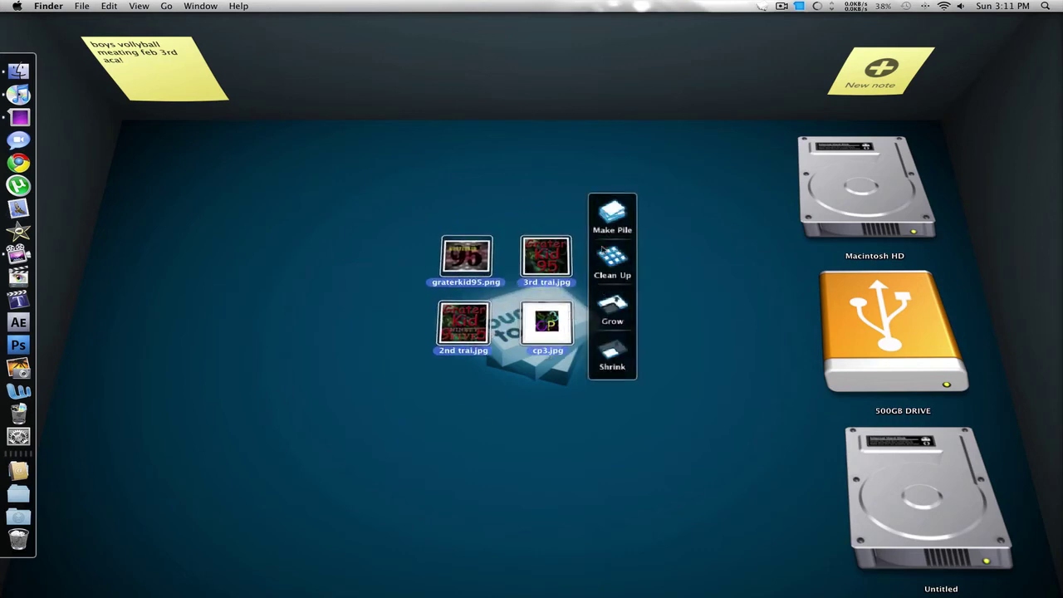
click(611, 214)
click(569, 290)
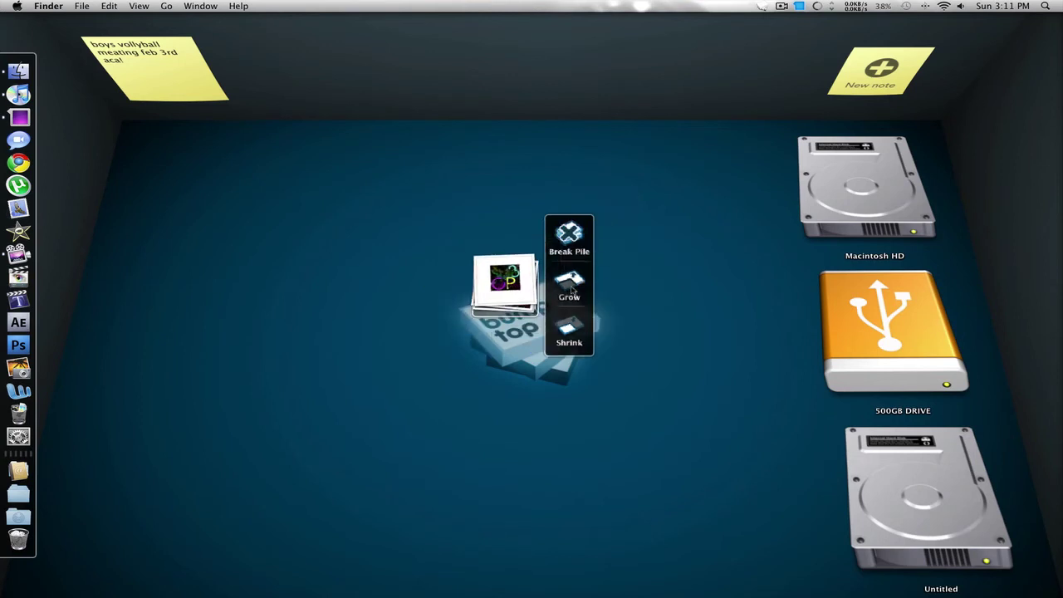
click(559, 343)
click(562, 238)
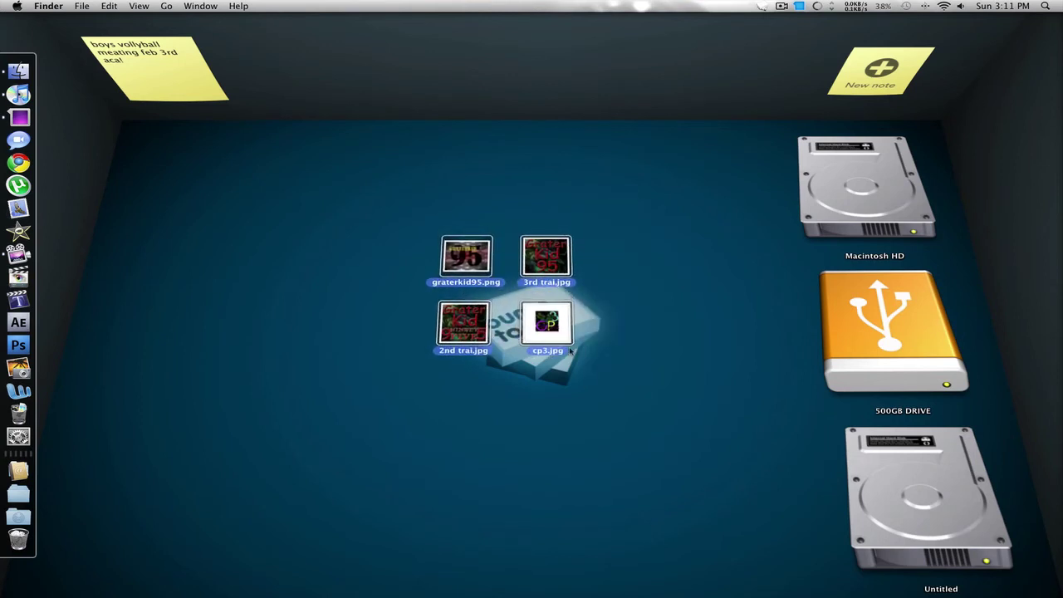
drag(547, 324, 914, 241)
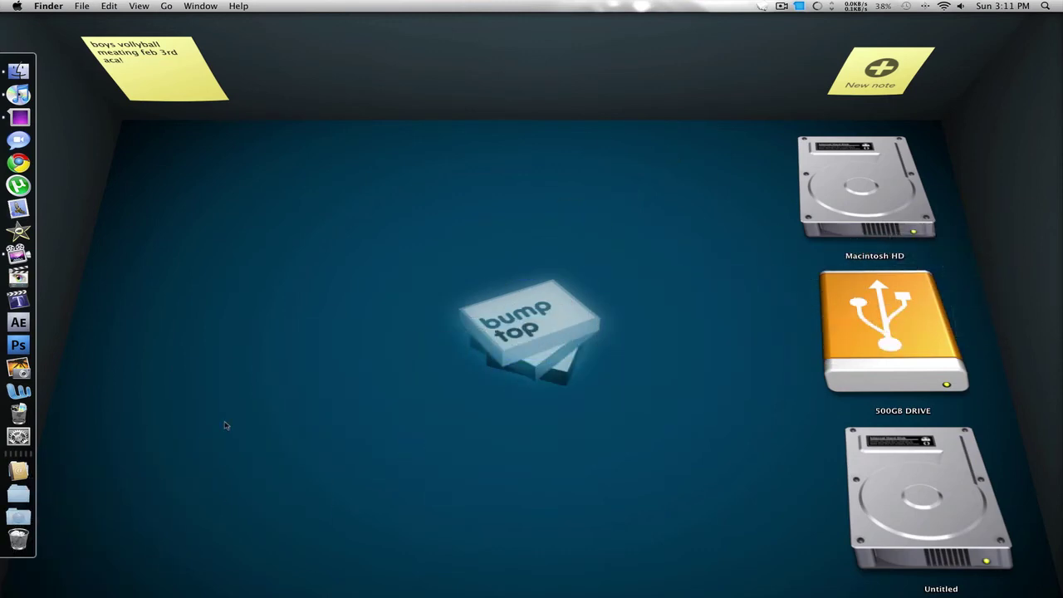
- Open BumpTop Preferences from the menu-bar icon and switch from General to the Backgrounds settings
click(763, 6)
click(769, 43)
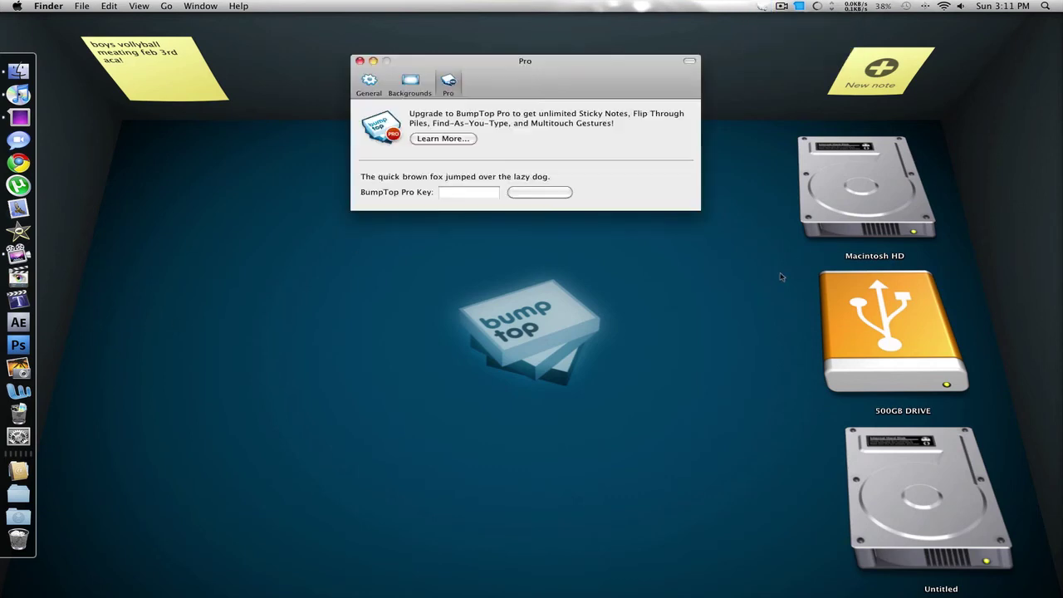
click(368, 82)
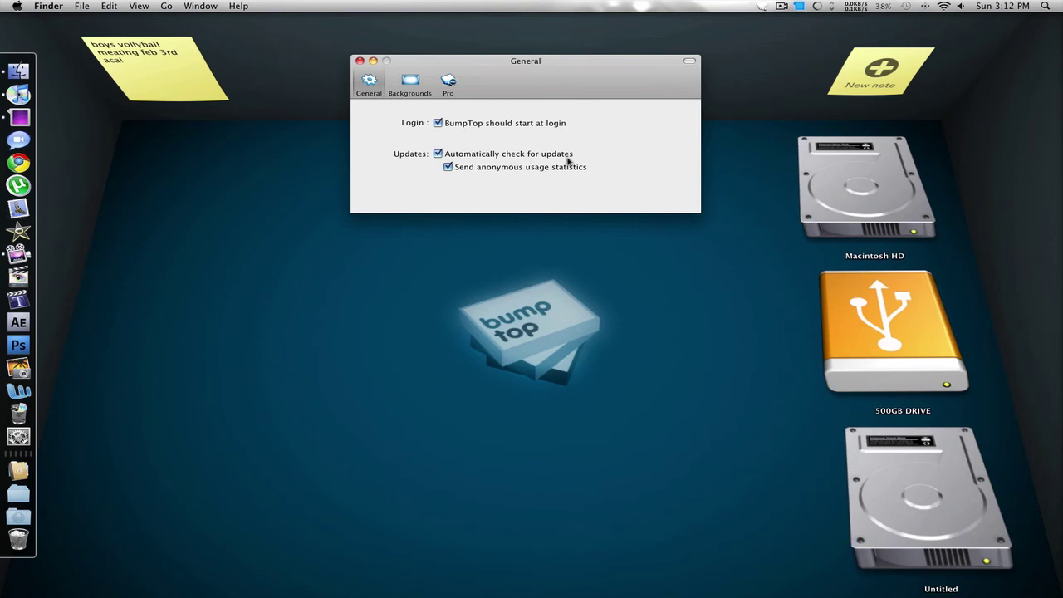
click(407, 83)
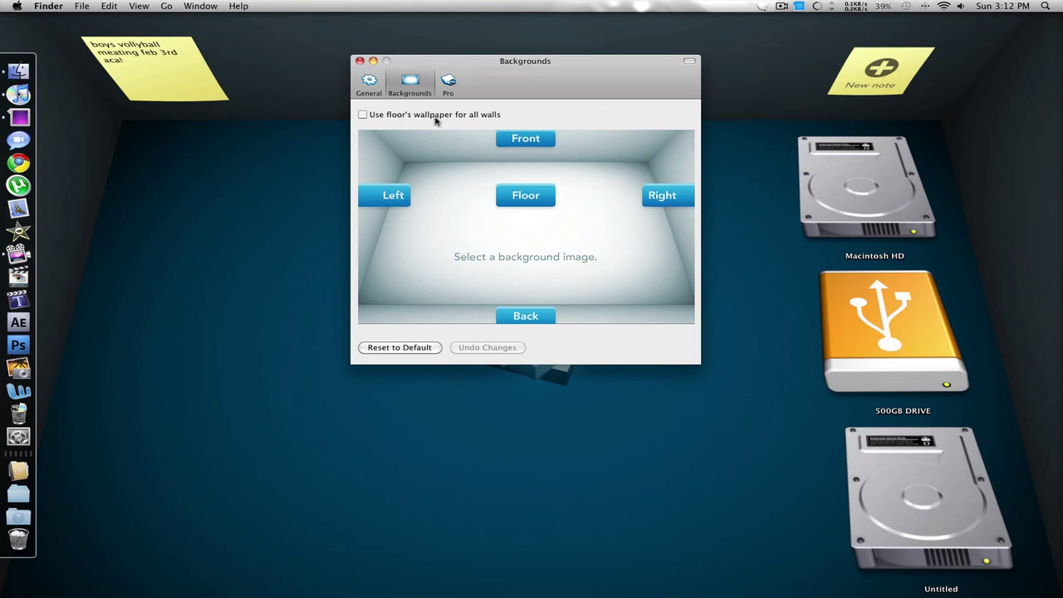
click(475, 119)
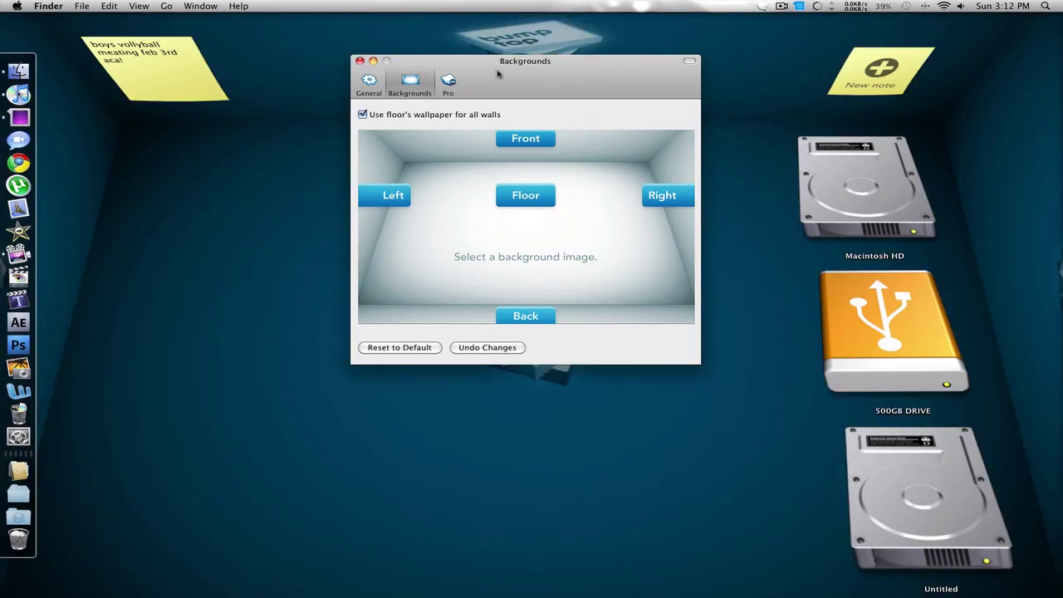
key(super+w)
key(super+comma)
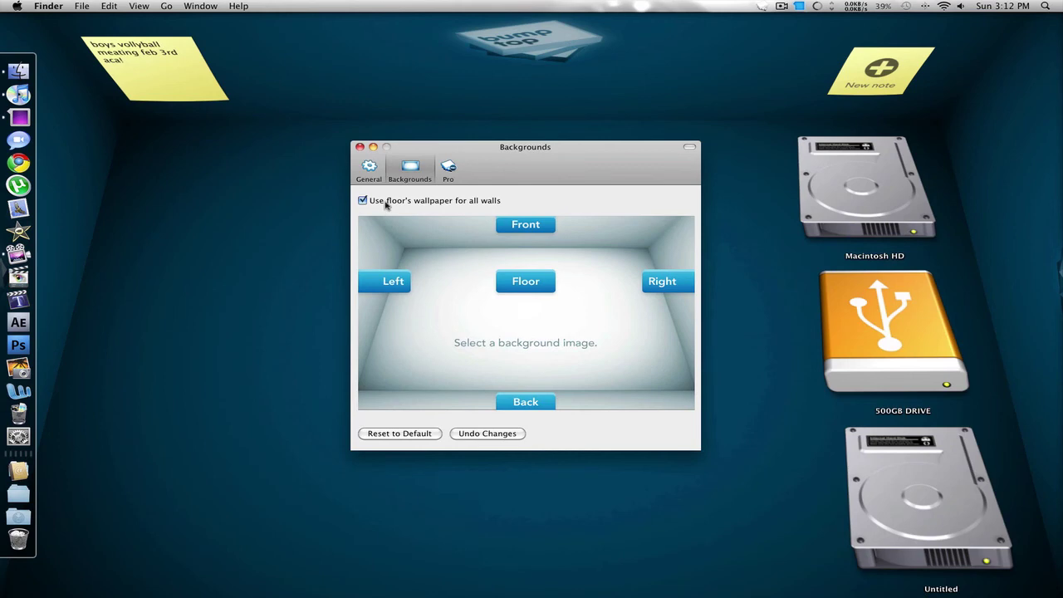
click(378, 202)
key(super+w)
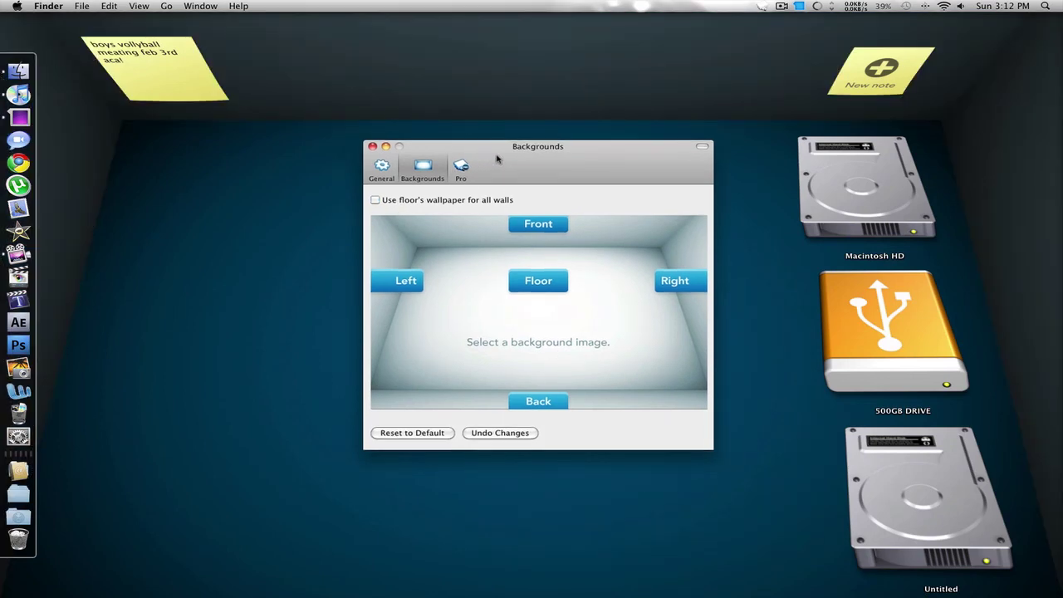
key(super+comma)
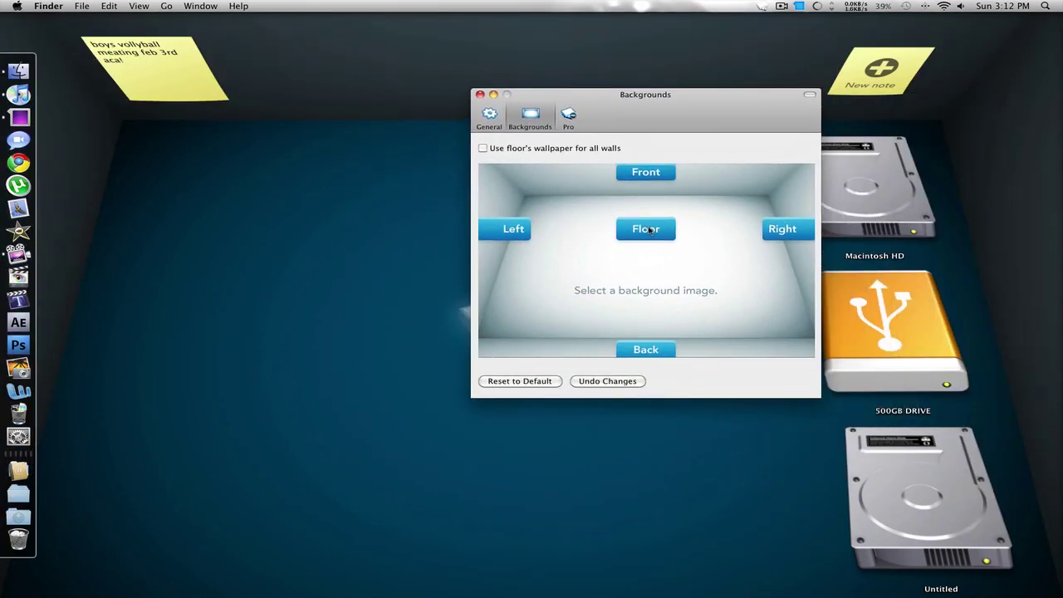
click(624, 228)
click(726, 335)
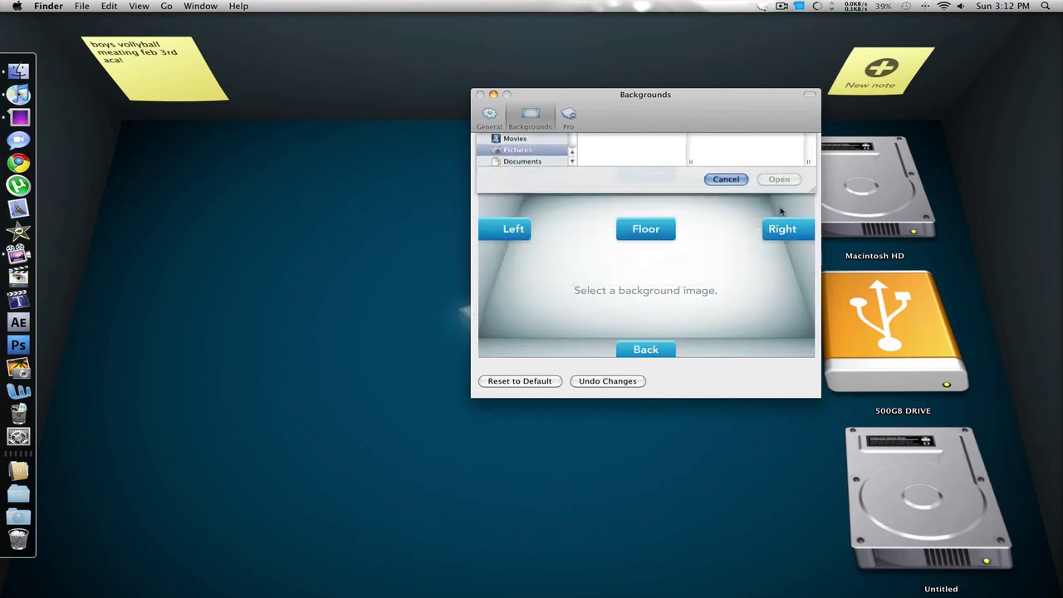
click(778, 232)
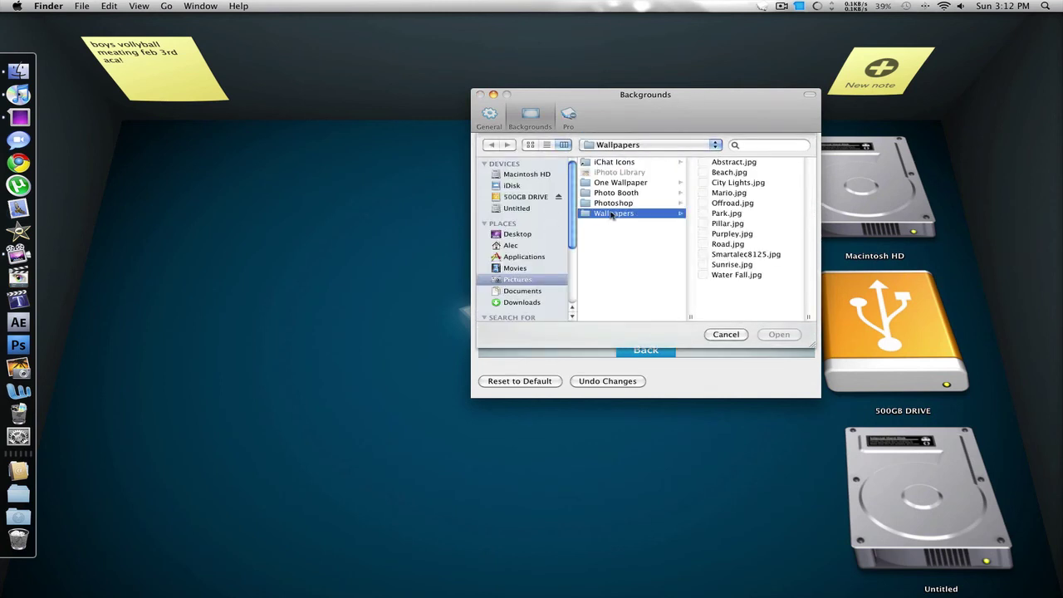
click(726, 335)
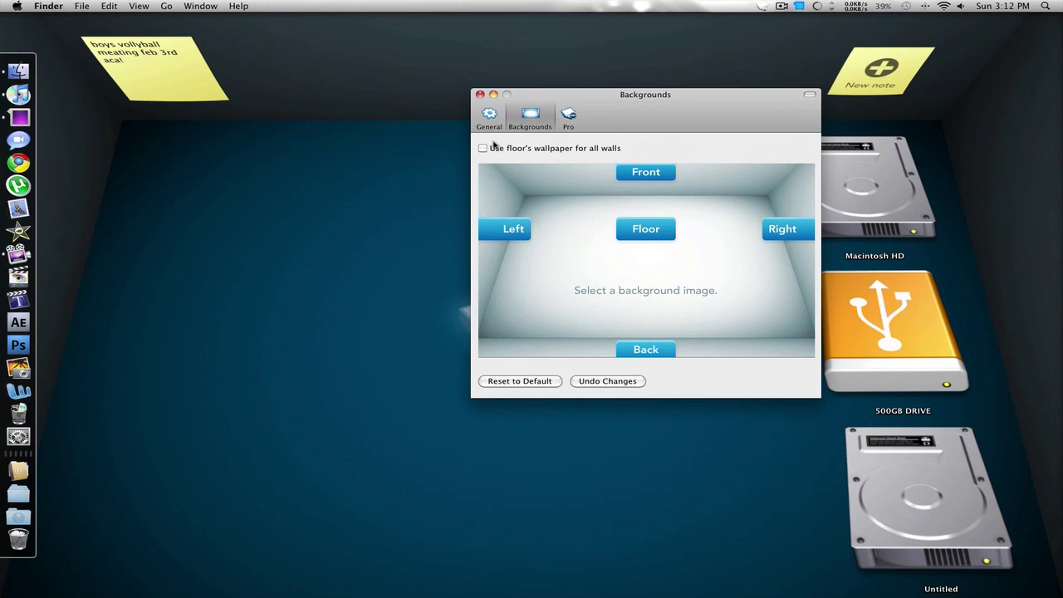
- Lasso the back-wall sticky note, clear the selection, and return to the room with Preferences closed
mouse_move(668, 521)
mouse_down()
mouse_move(137, 111)
mouse_move(605, 232)
mouse_move(693, 458)
mouse_move(700, 451)
mouse_up()
click(702, 453)
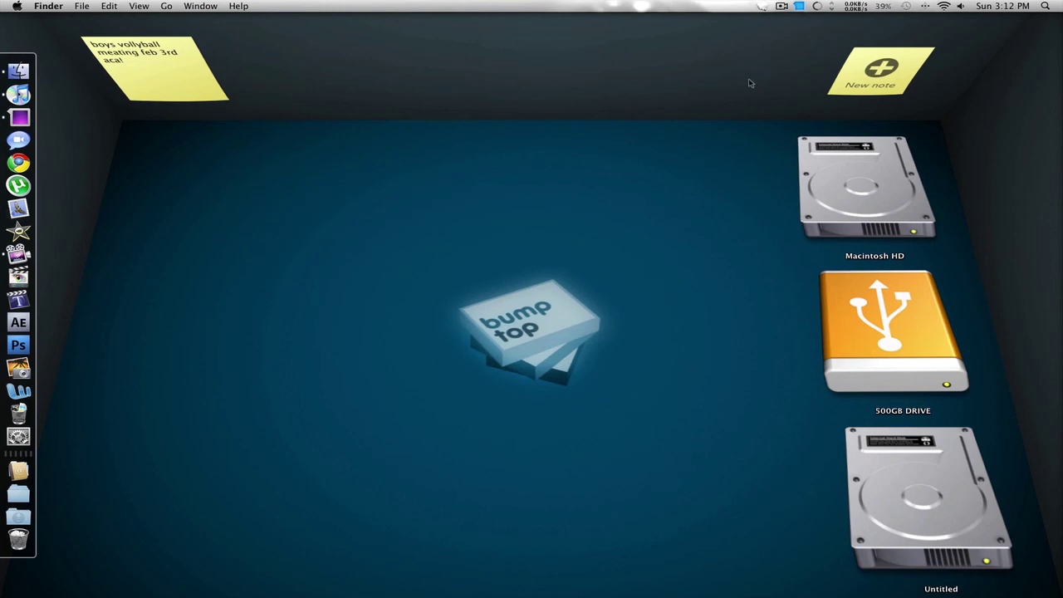
mouse_move(949, 112)
mouse_down()
mouse_move(920, 113)
mouse_move(731, 42)
mouse_move(562, 50)
mouse_move(546, 87)
mouse_up()
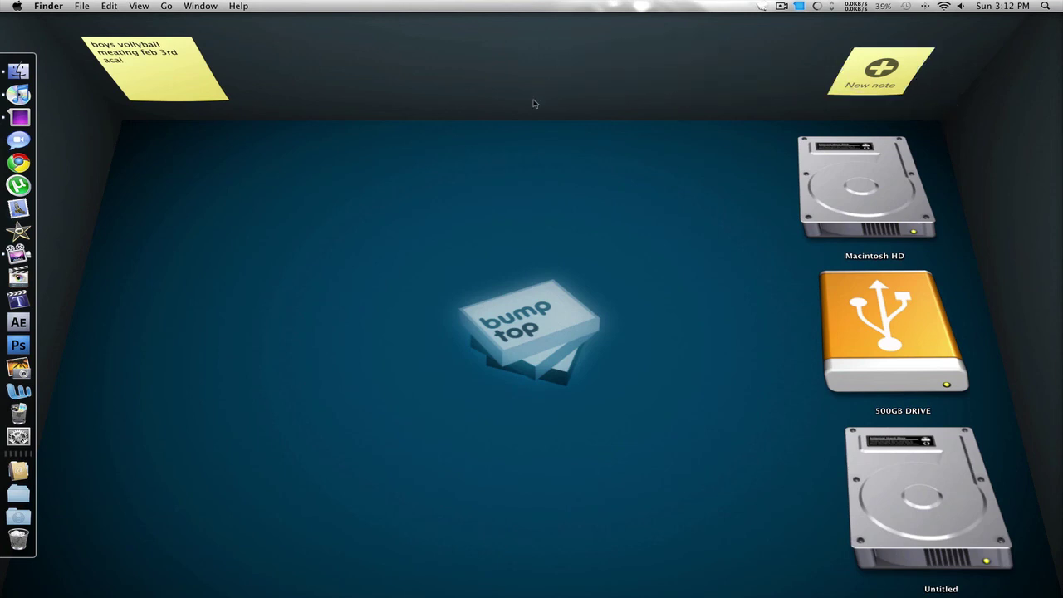